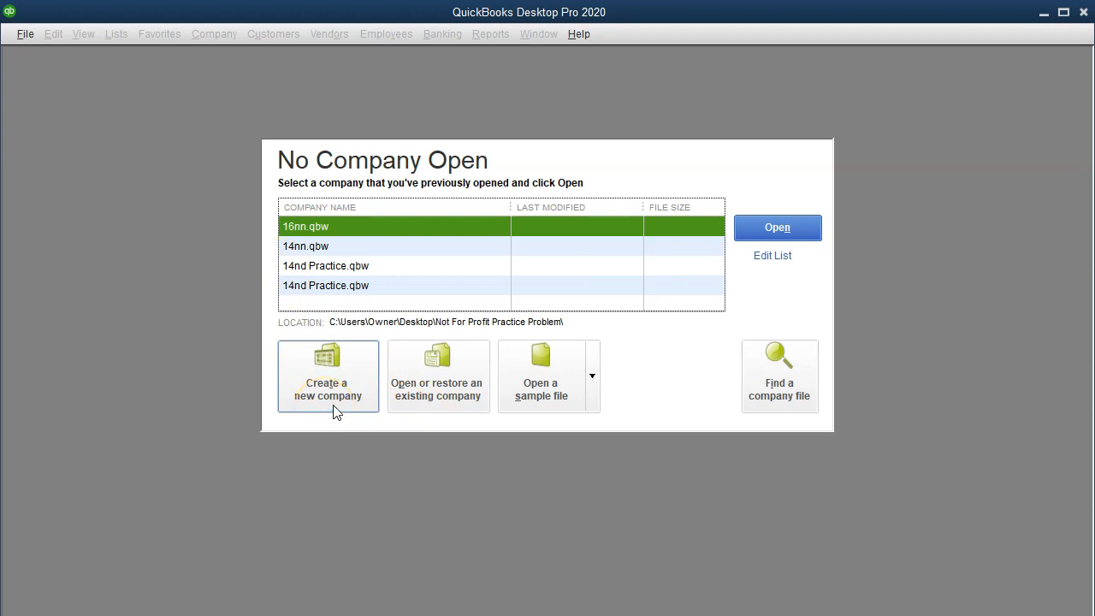
Step: Start the guided setup of a new company and get past the sign-in stage to the business information form
click(23, 39)
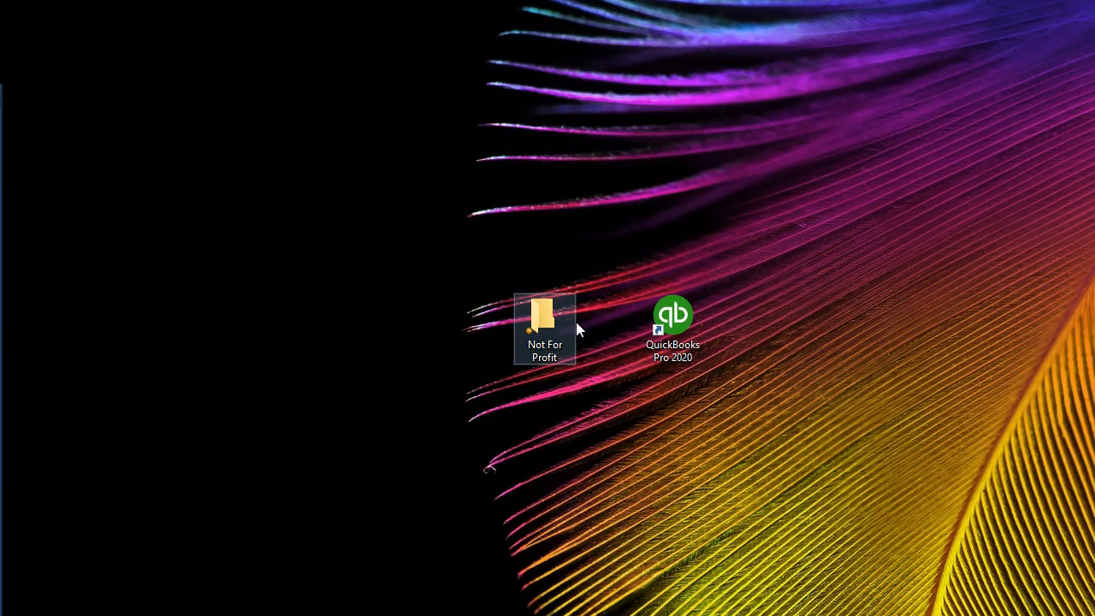
double_click(573, 344)
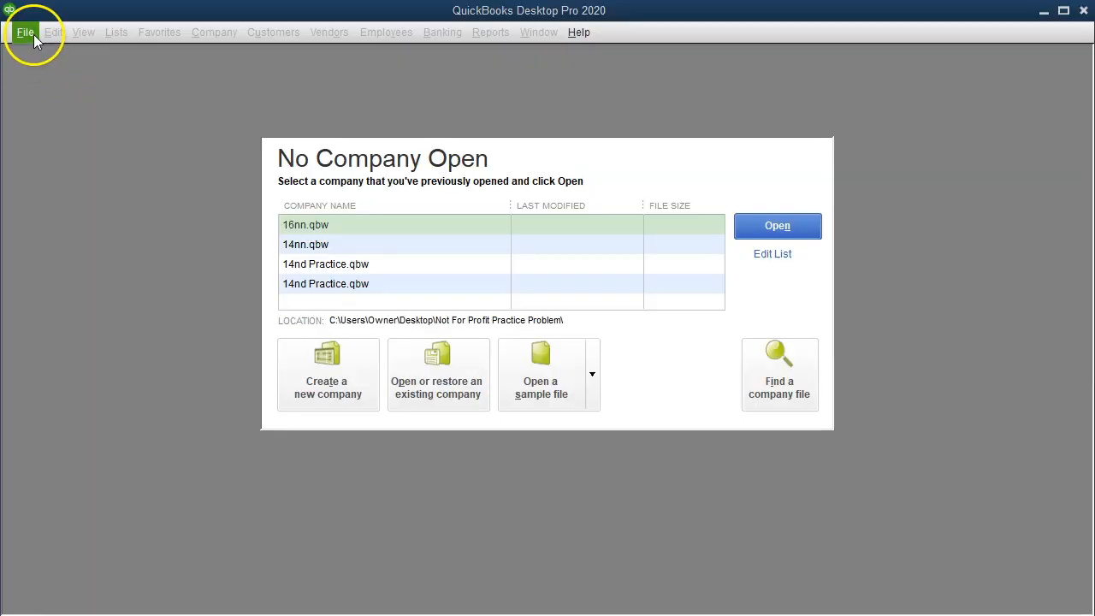
click(34, 38)
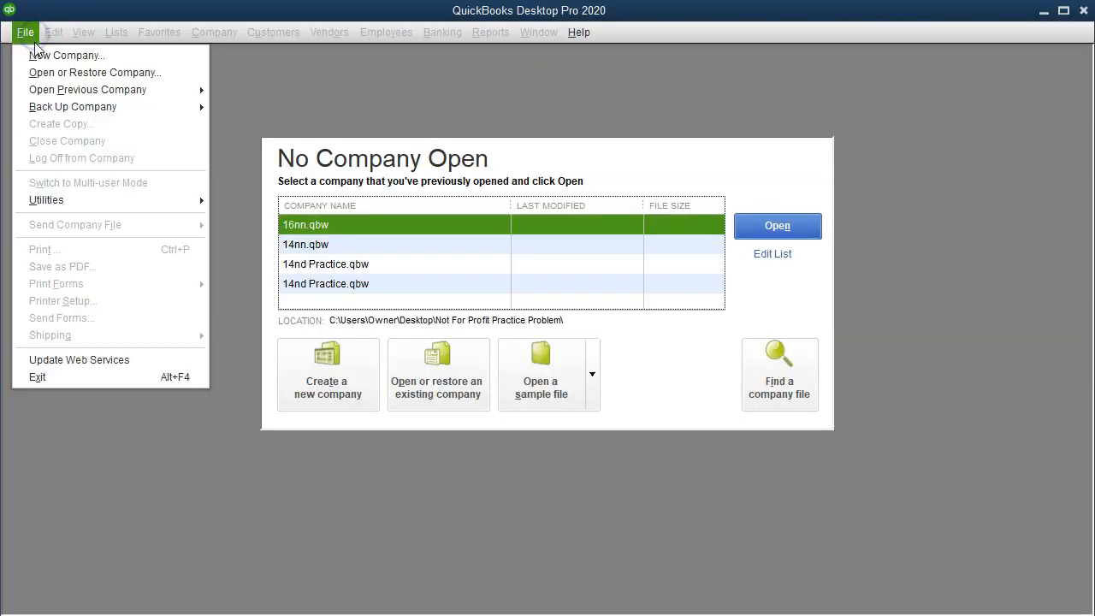
click(104, 56)
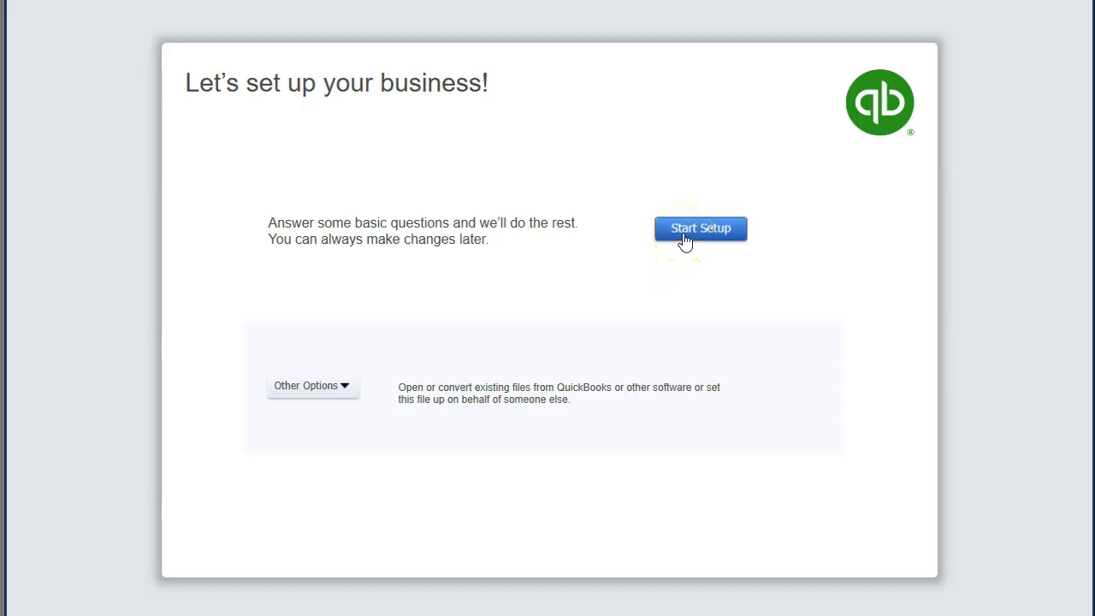
click(685, 242)
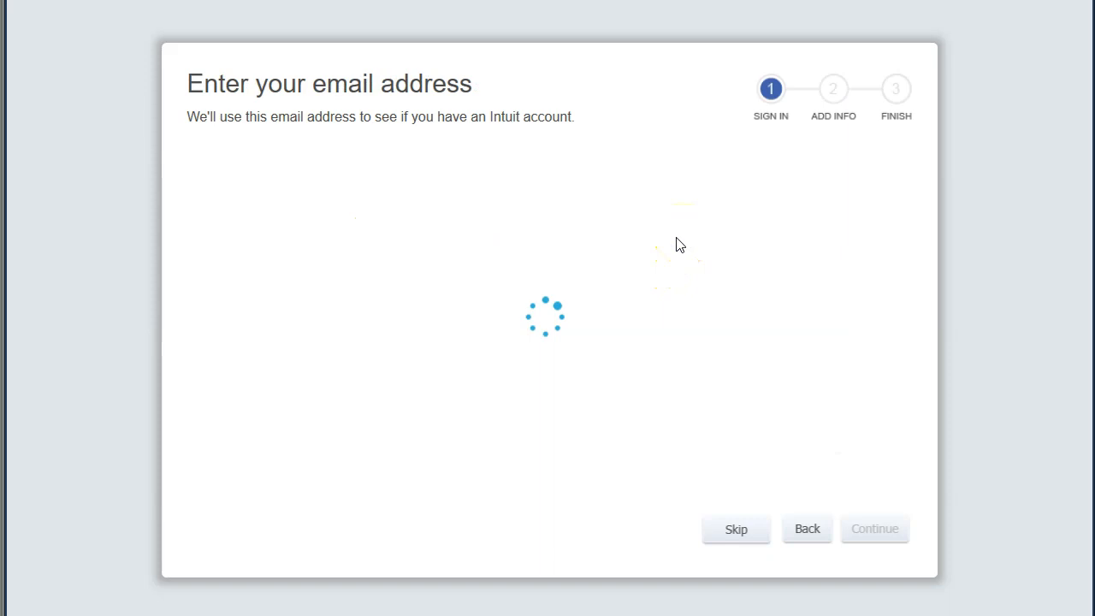
click(675, 264)
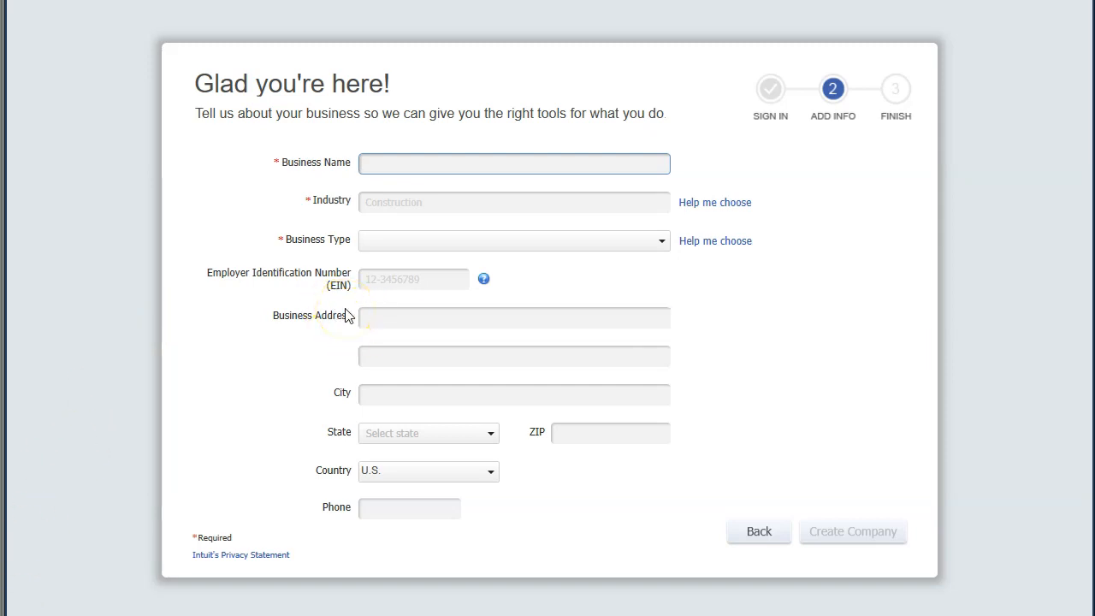
Step: Enter "14nn Health Services" as the business name
click(376, 172)
text(14)
text(nn)
text( Not )
text(Fin)
key(BackSpace)
key(BackSpace)
key(BackSpace)
key(BackSpace)
key(BackSpace)
key(BackSpace)
key(BackSpace)
text(Health Services)
key(Tab)
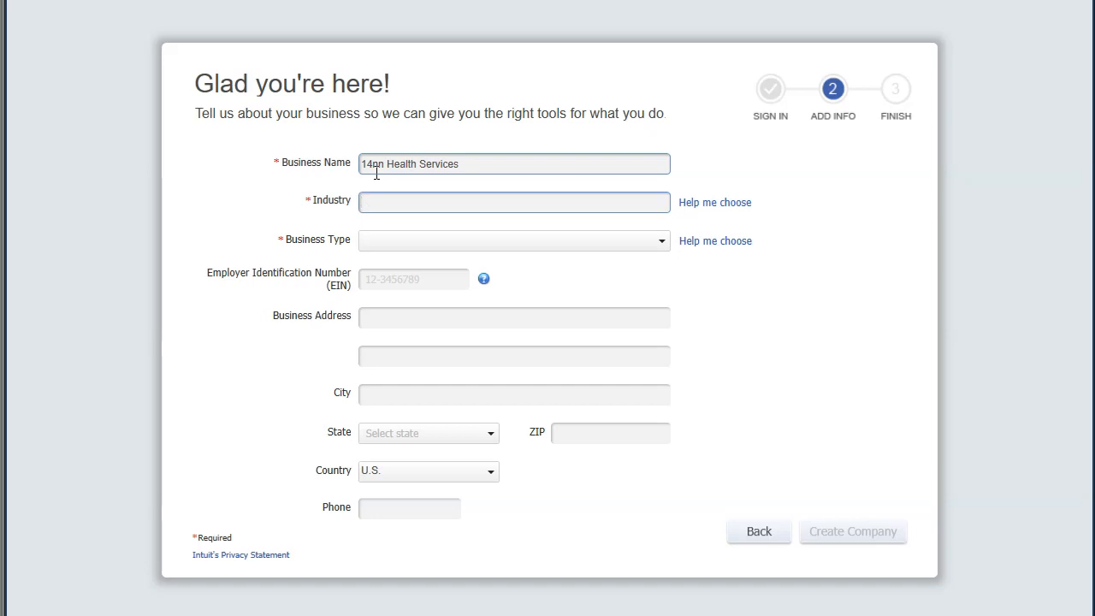
Step: Get help choosing an industry and review the full list of accounts recommended for the Non-Profit industry
click(716, 210)
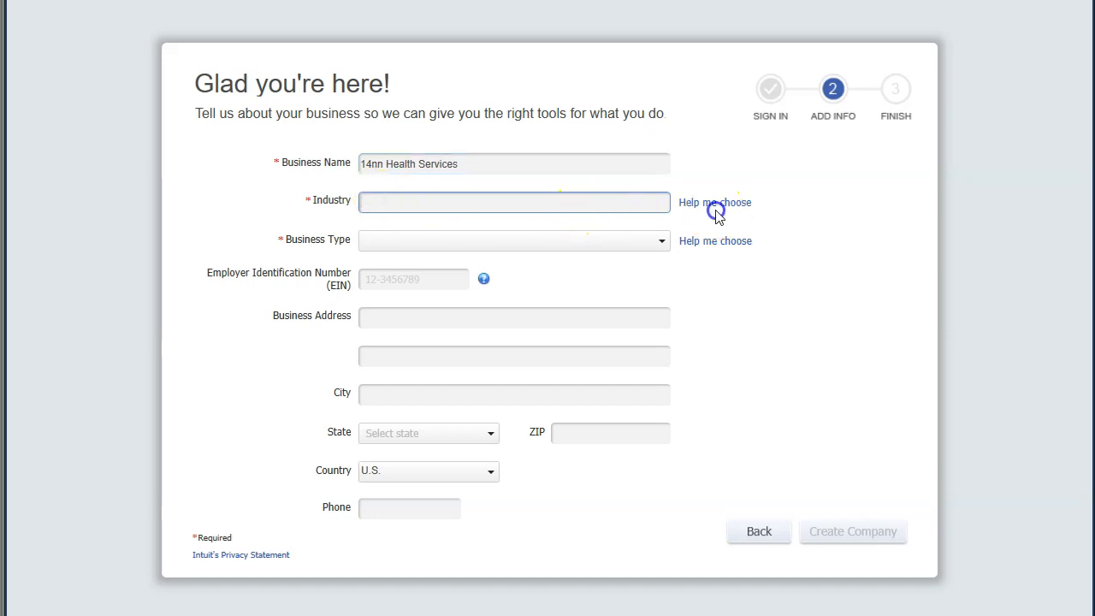
click(717, 204)
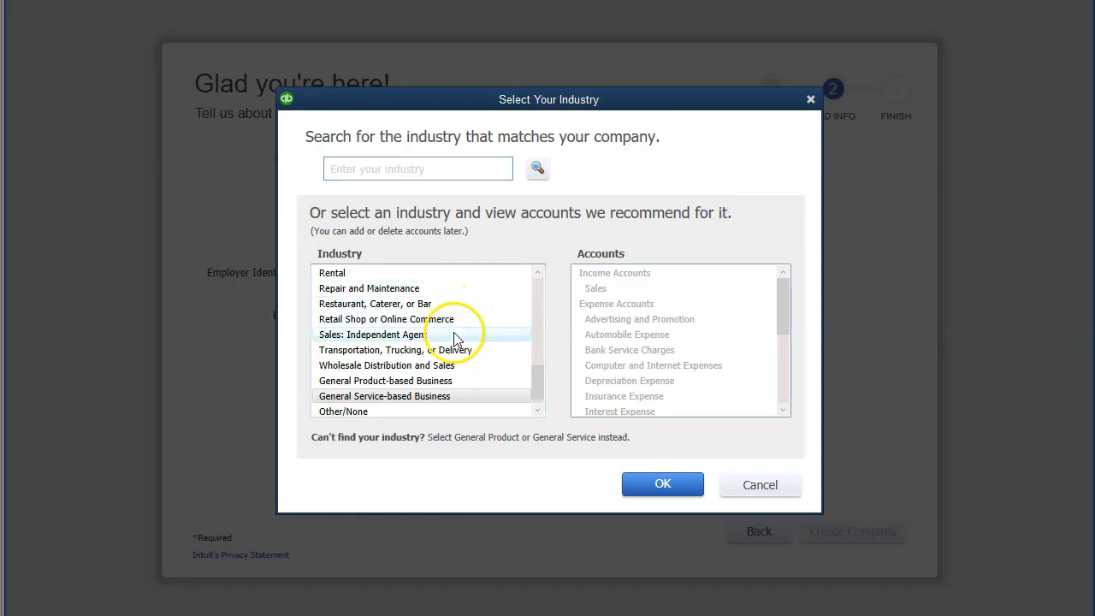
click(434, 336)
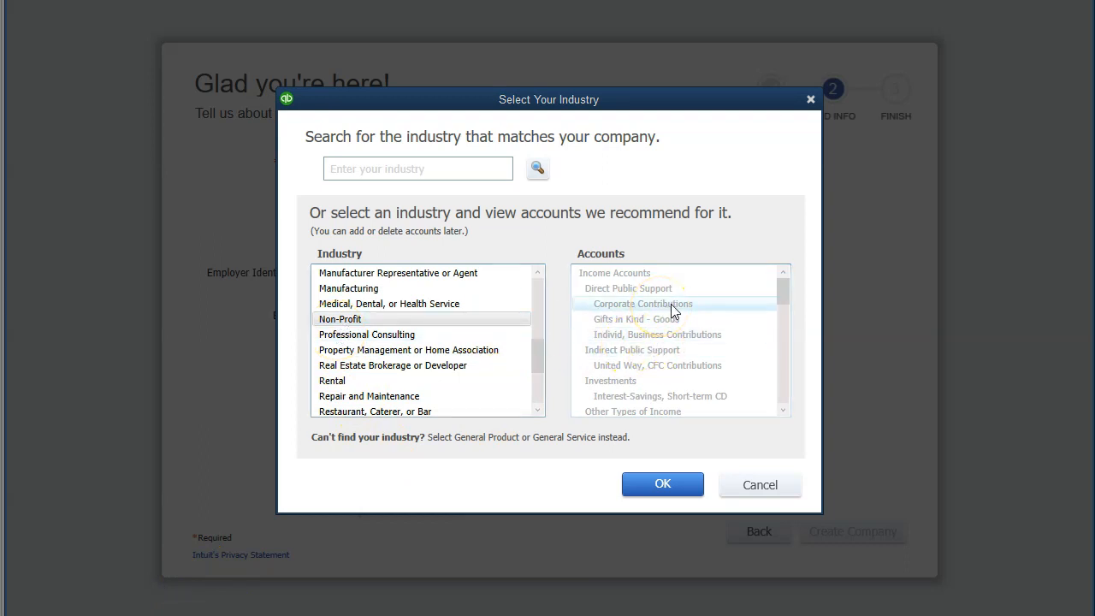
click(780, 289)
drag(780, 290, 784, 400)
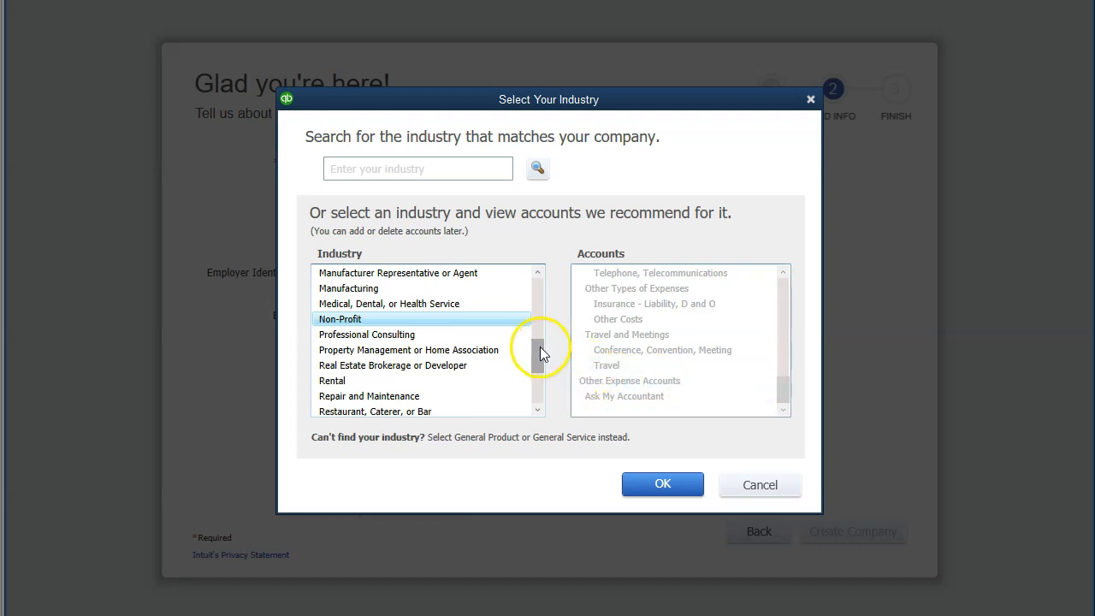
Step: Set the company's industry to Other/None so that no industry-specific accounts are added
drag(539, 346, 542, 396)
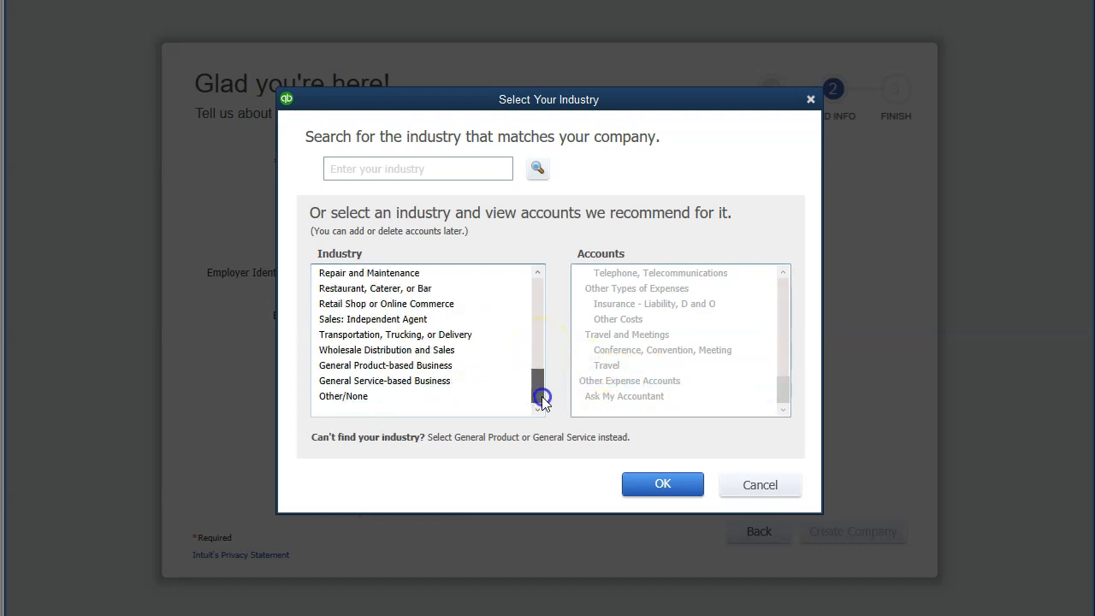
click(344, 398)
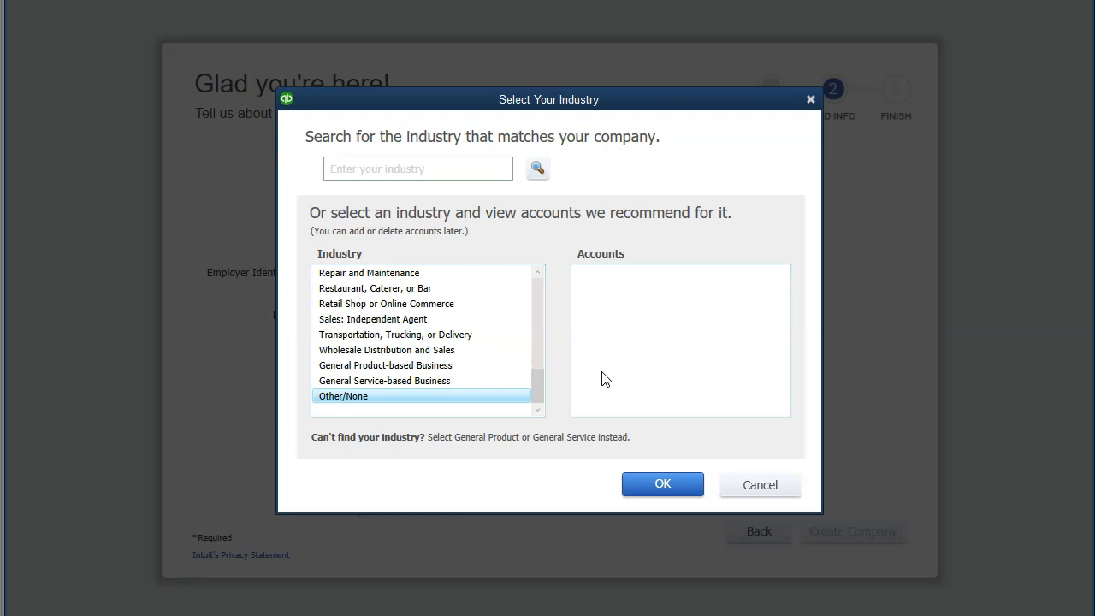
click(635, 486)
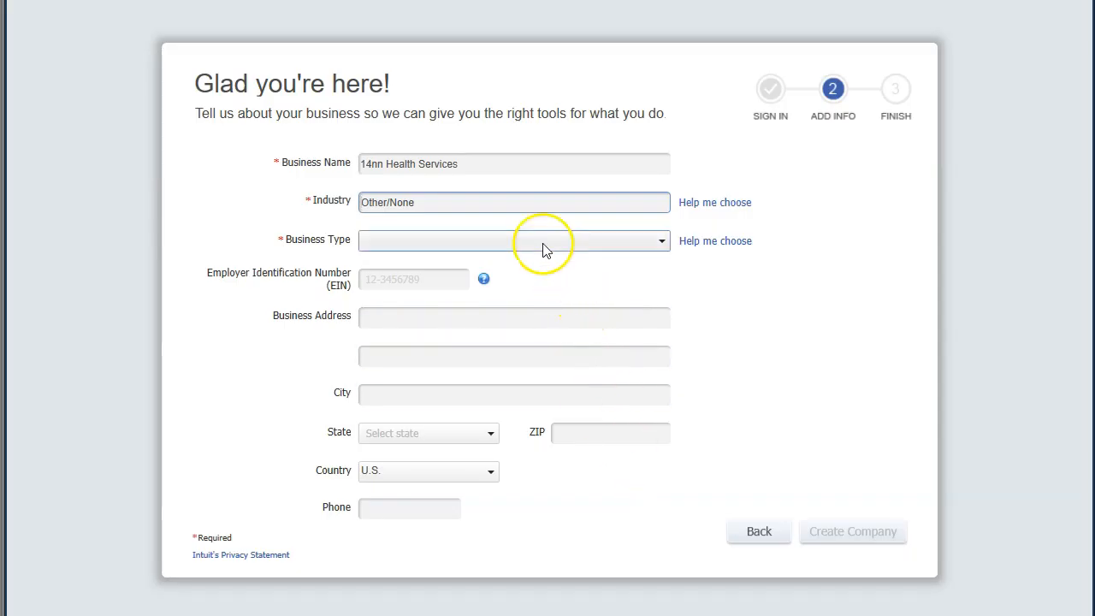
Step: Set the business type to Non-Profit and create the company
click(667, 243)
click(687, 246)
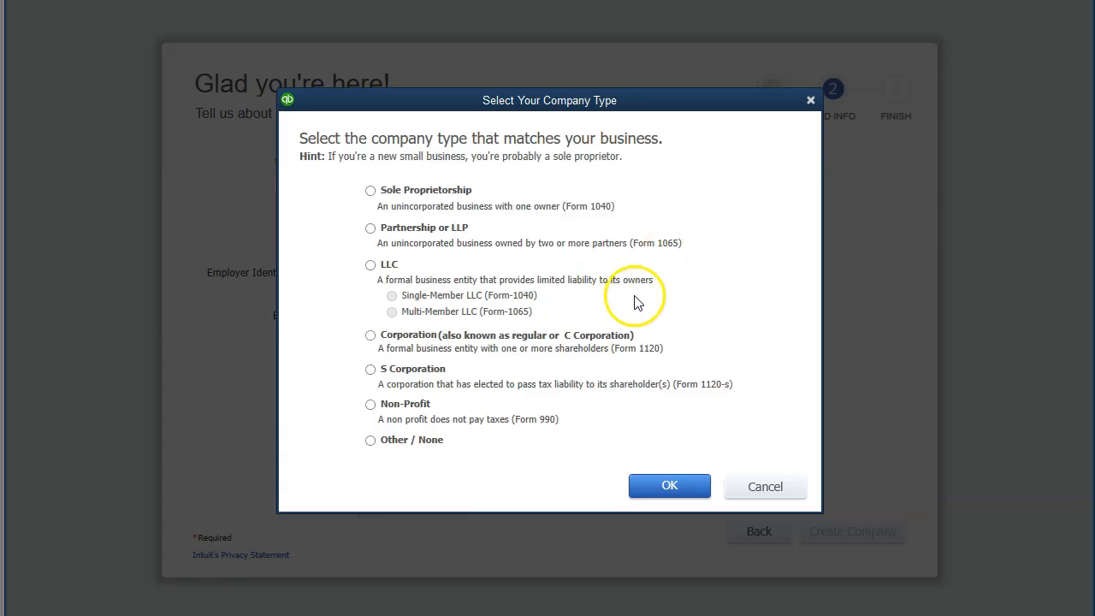
click(373, 408)
click(668, 486)
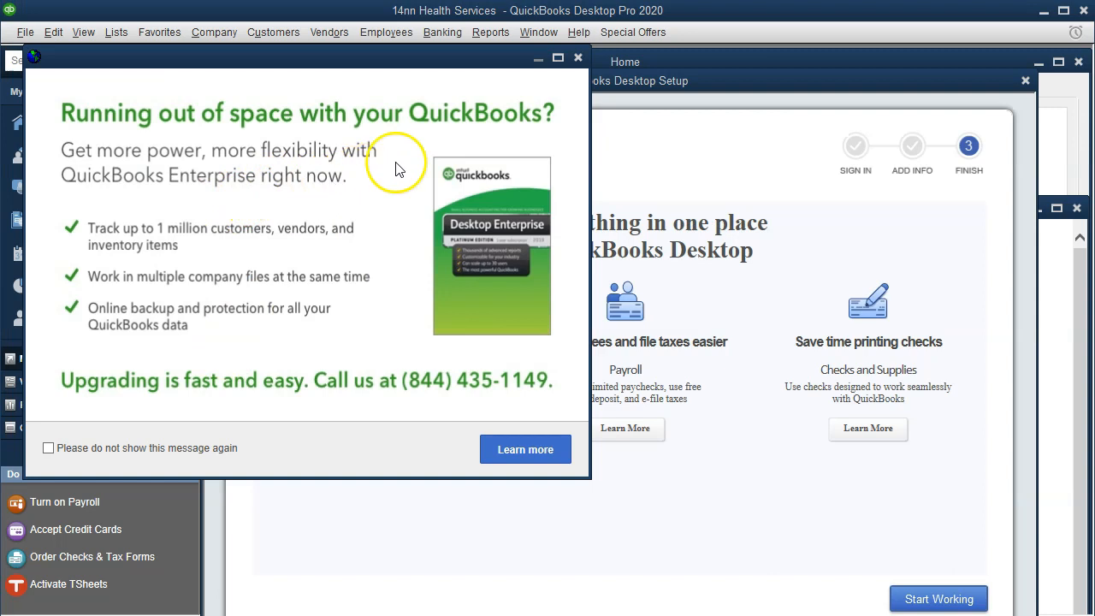
Step: Close the upgrade advertisement, the setup window and the New Feature Tour, and maximize the Home page
click(578, 59)
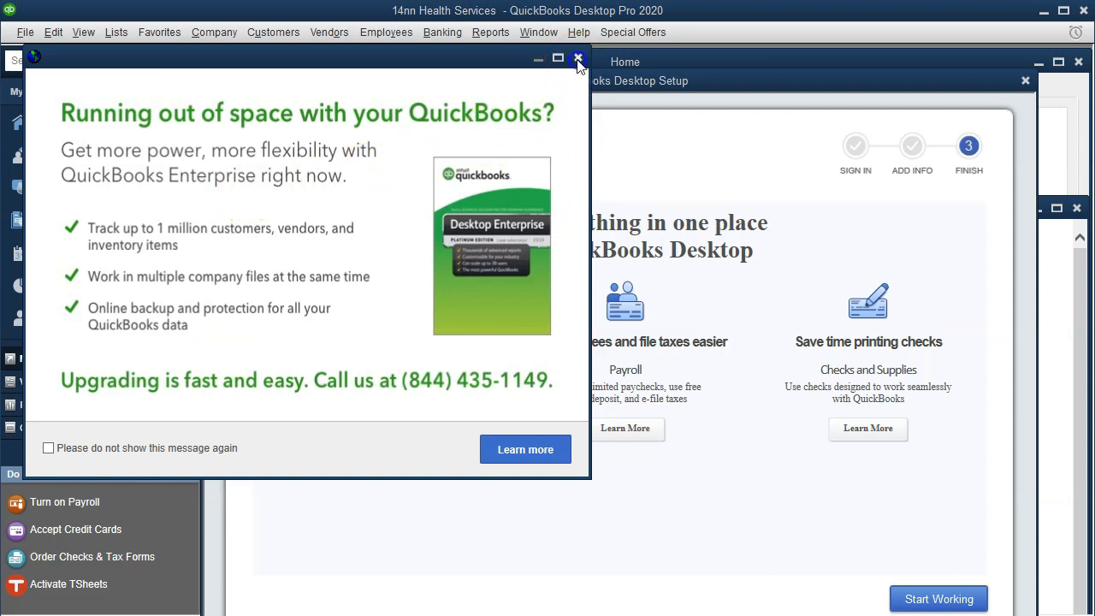
click(1024, 83)
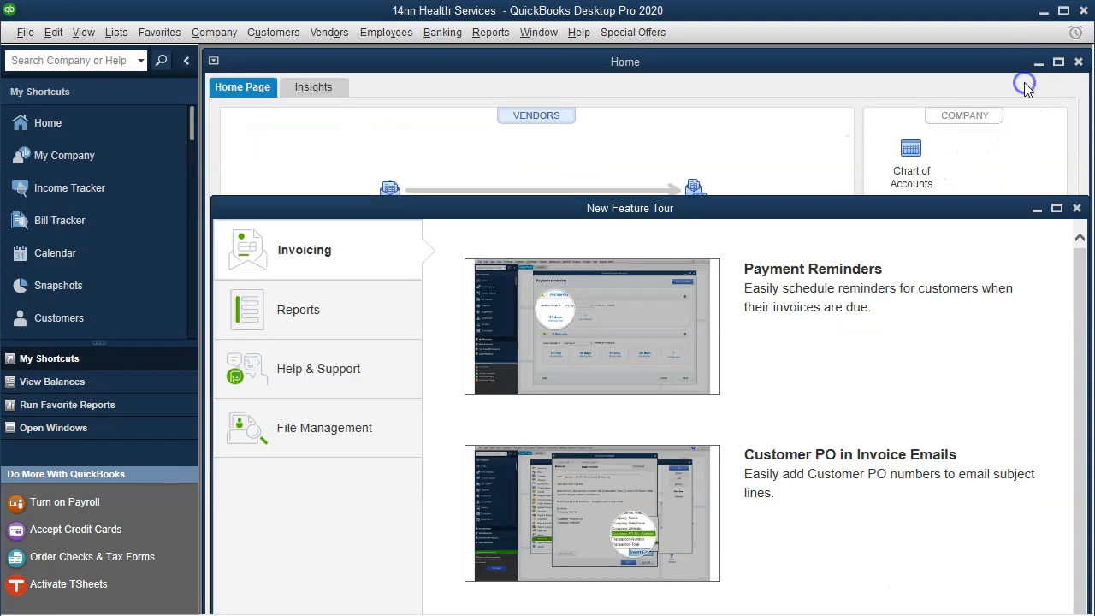
click(1078, 209)
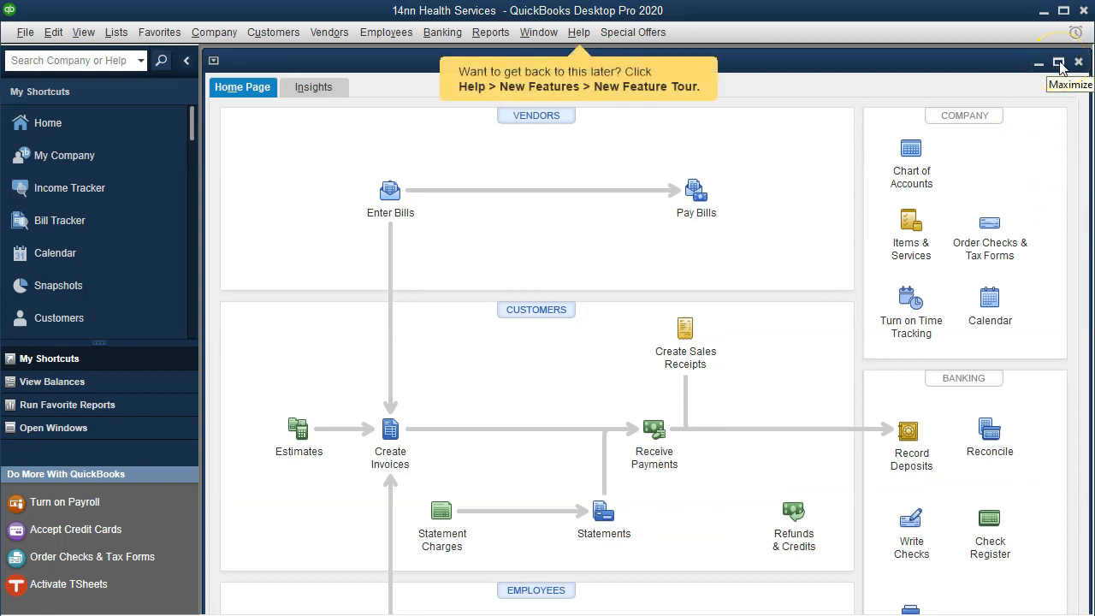
click(1058, 63)
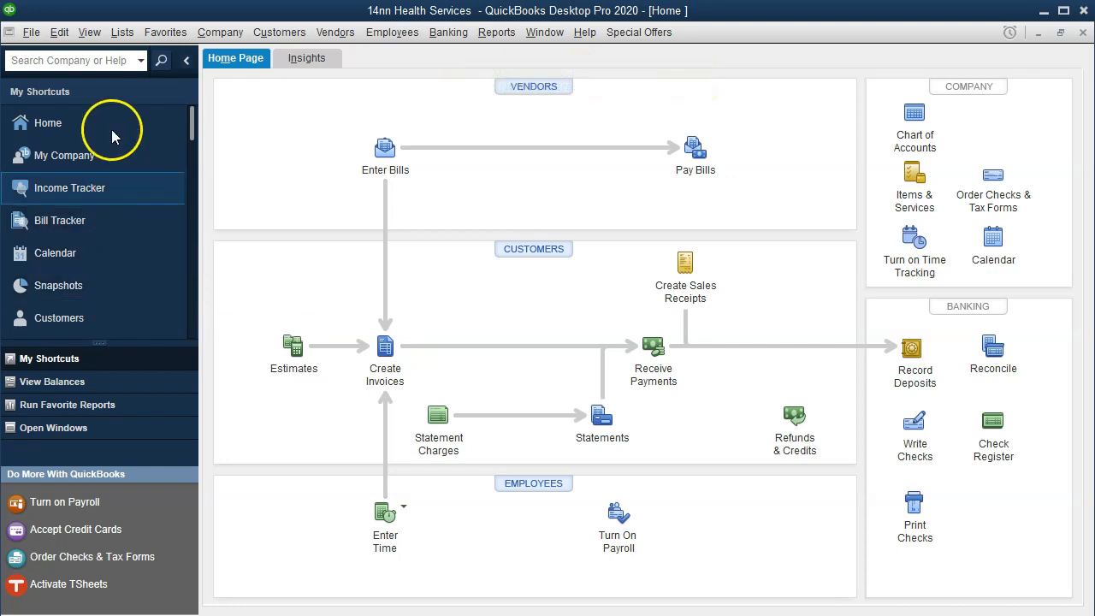
Step: Show the open windows list and open the Chart of Accounts to examine the Perm. and Temp. Restricted Net Assets accounts
click(89, 31)
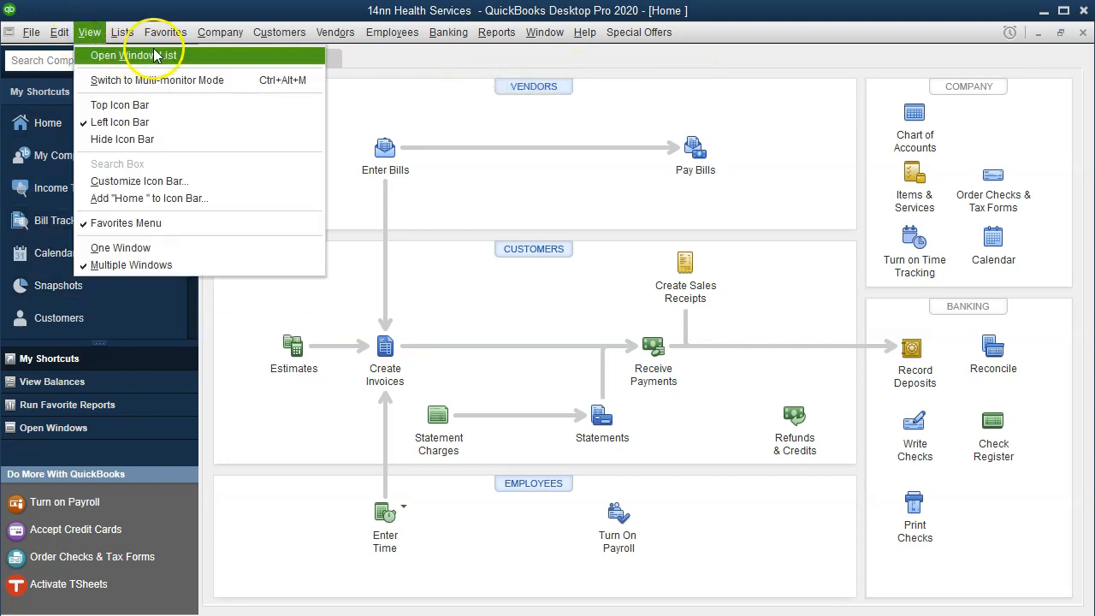
click(120, 56)
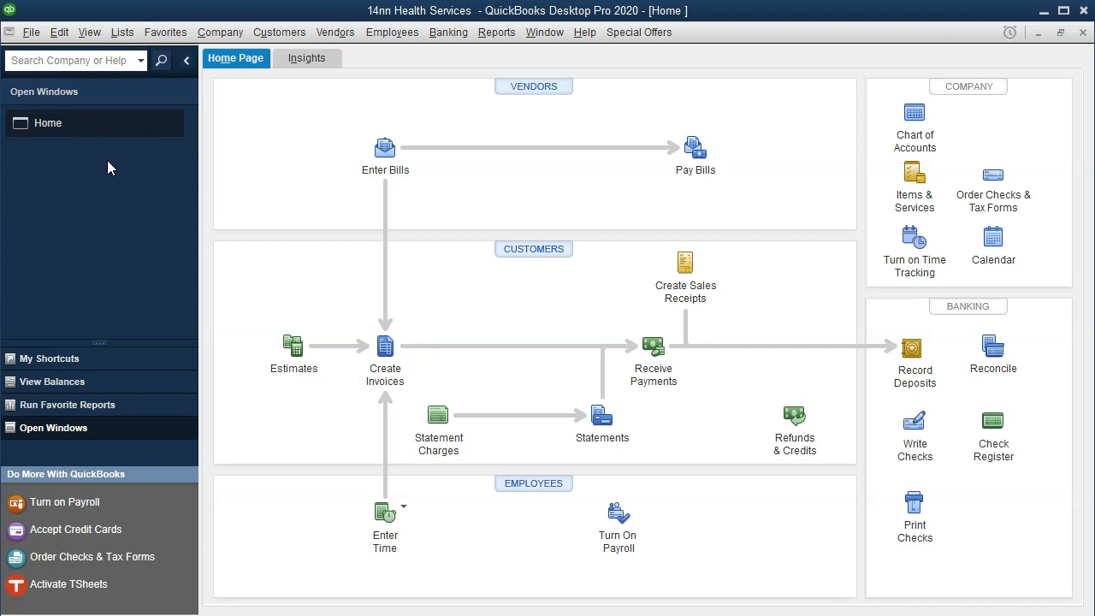
click(123, 34)
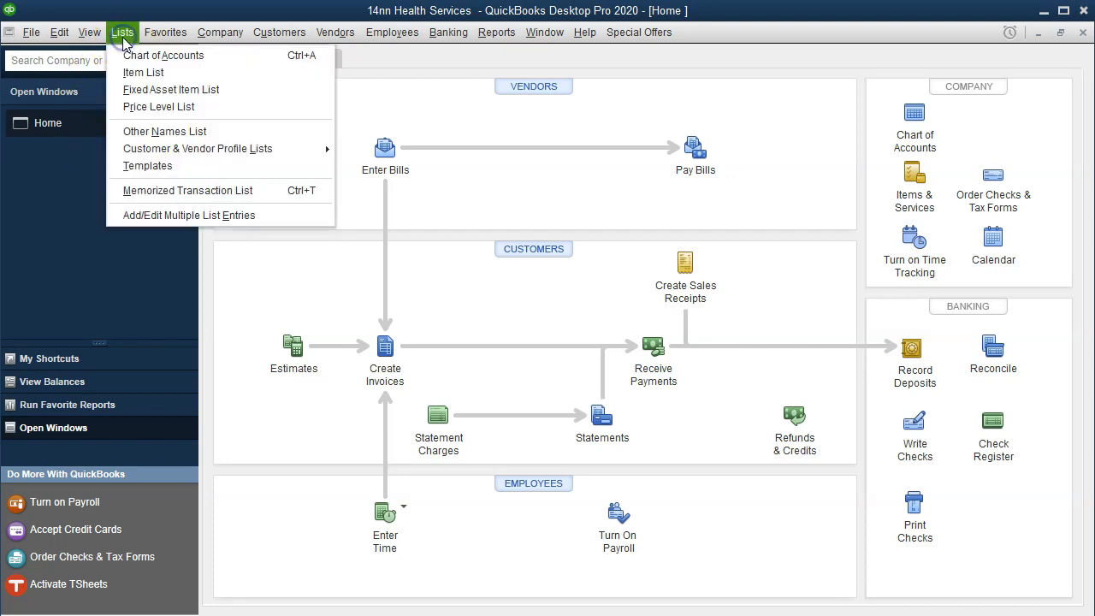
click(232, 56)
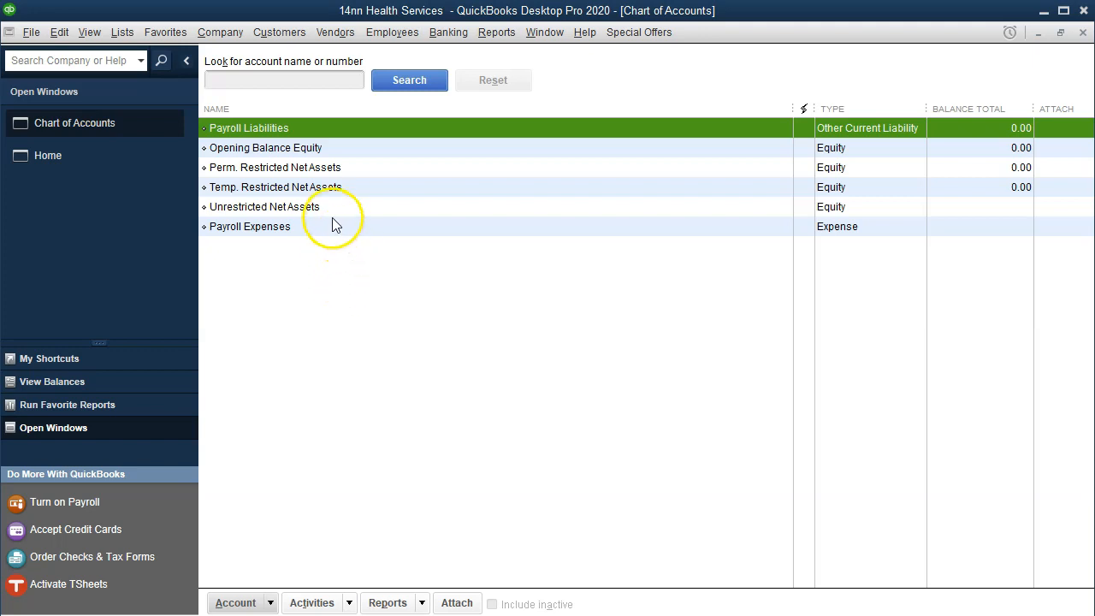
click(363, 168)
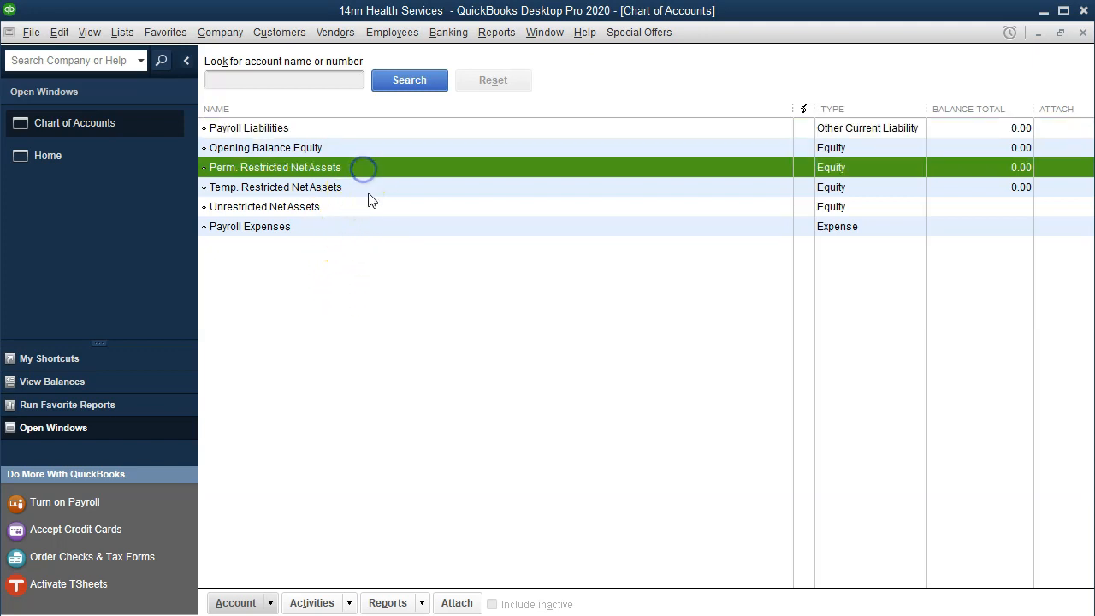
click(370, 187)
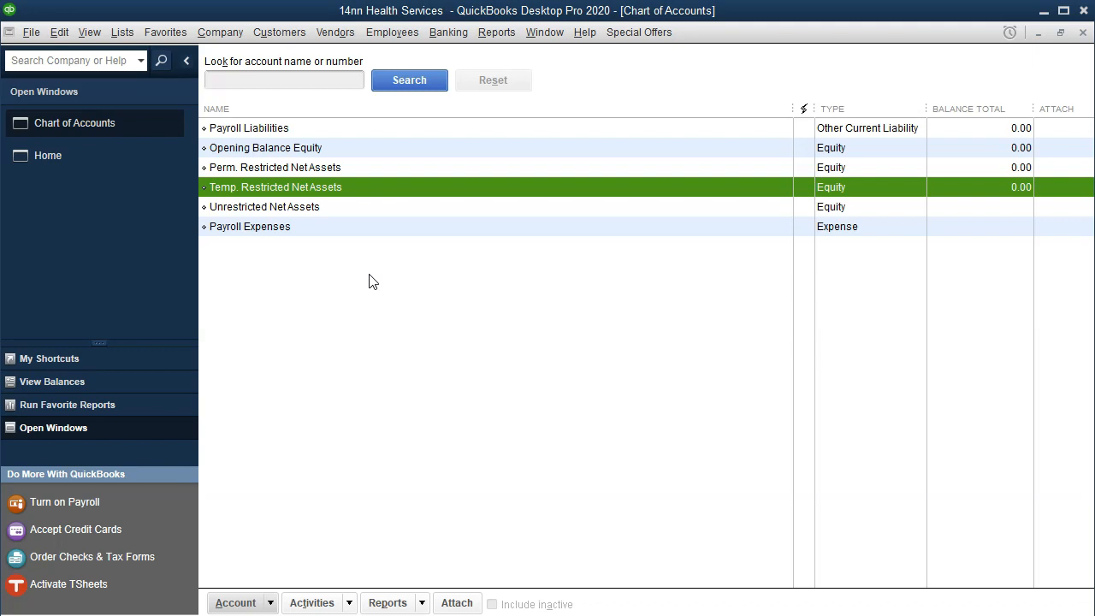
Step: Close the current company and select 14nn Health Services.qbw among the previously opened companies
click(31, 33)
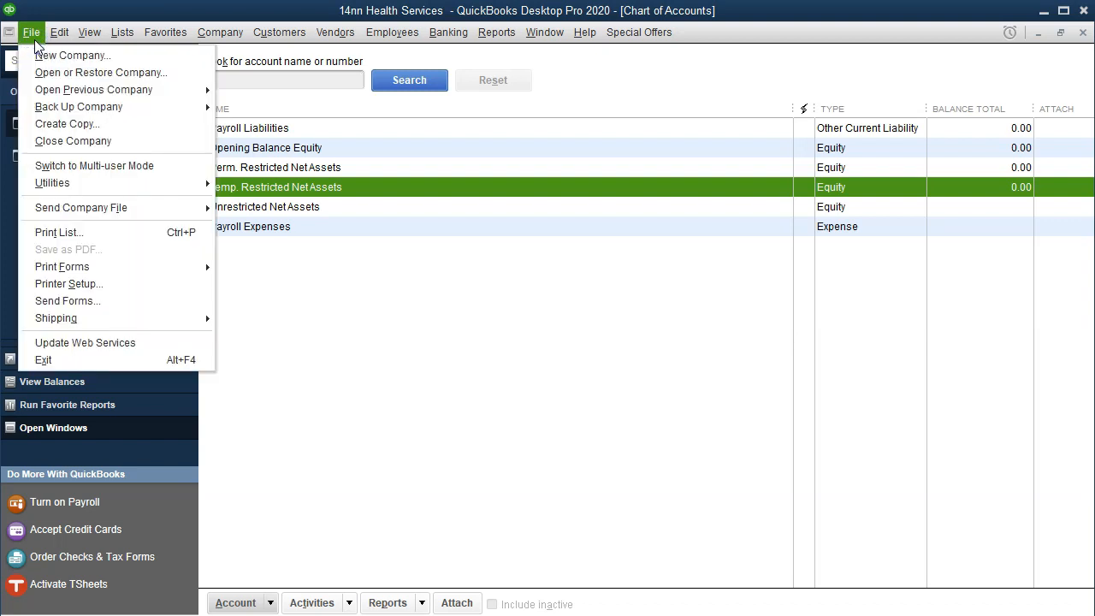
click(51, 140)
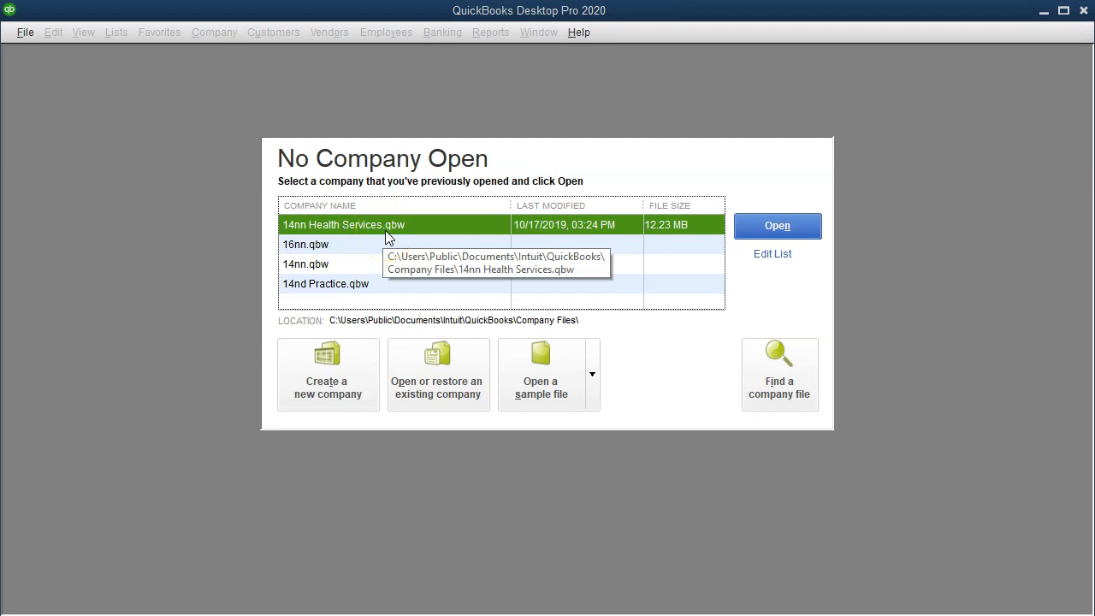
click(410, 225)
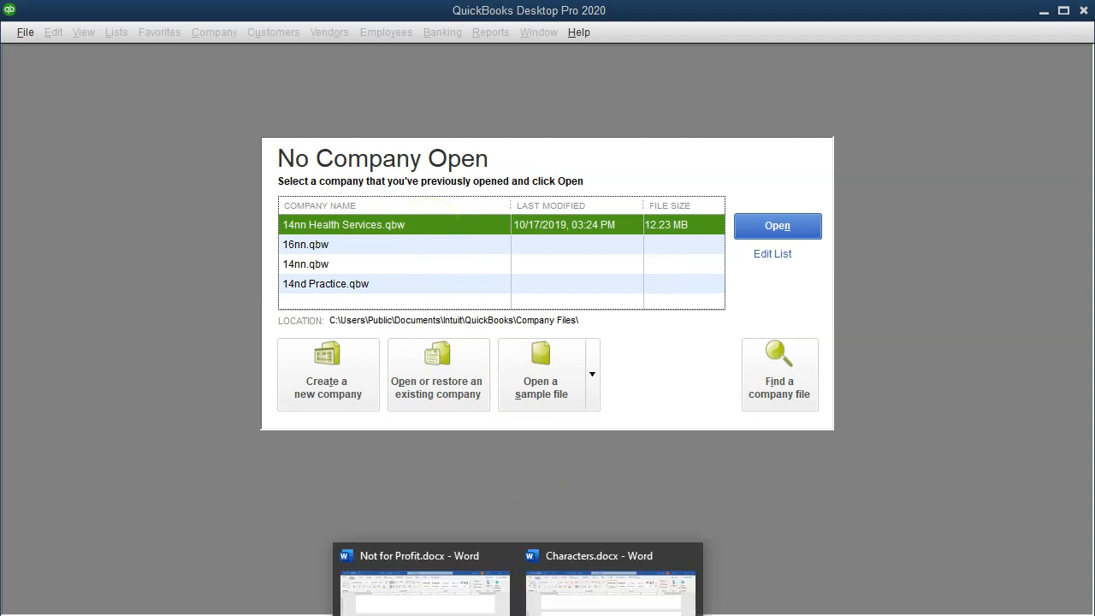
Step: Switch to Word, create a blank document and paste the copied screenshot into it
right_click(517, 615)
click(518, 615)
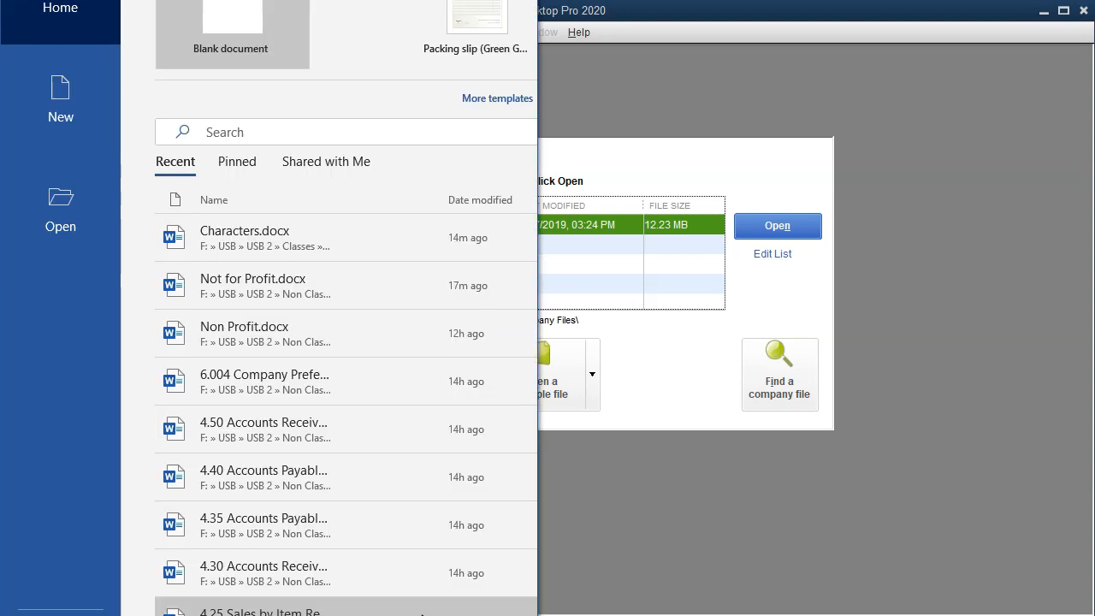
click(243, 43)
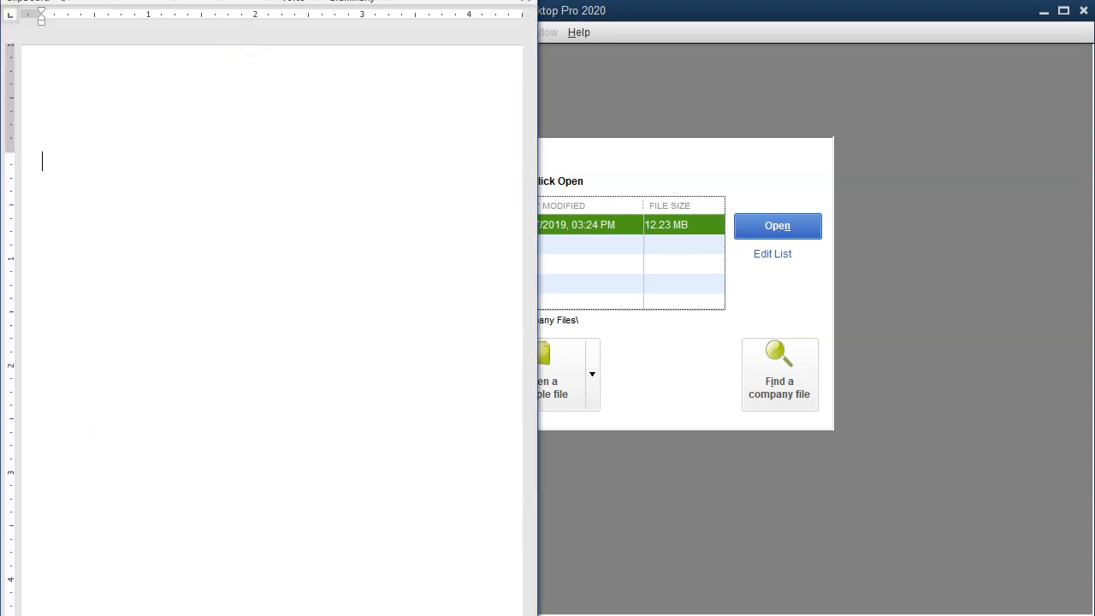
click(81, 188)
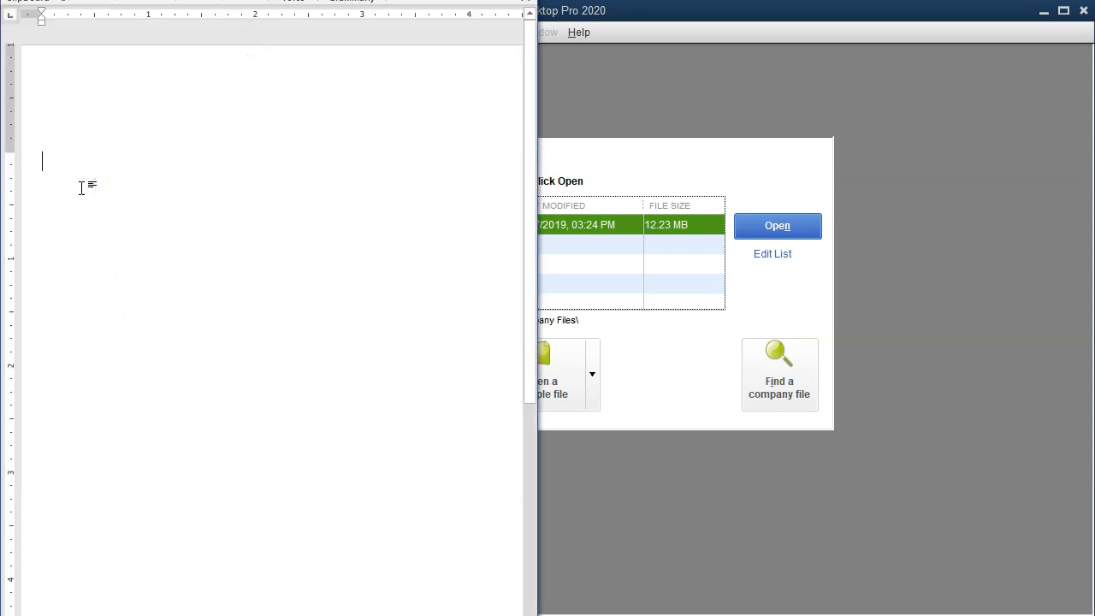
key(ctrl+v)
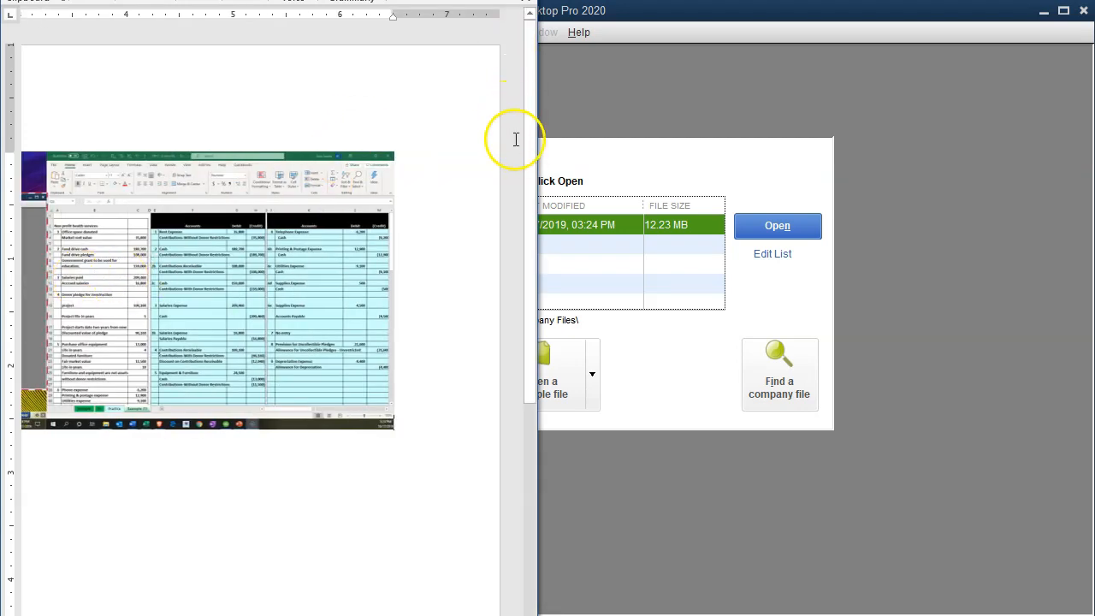
Step: Crop the pasted screenshot to the area around the company file's path and enlarge it to about 5.16 by 2.56 inches
drag(534, 151, 1070, 186)
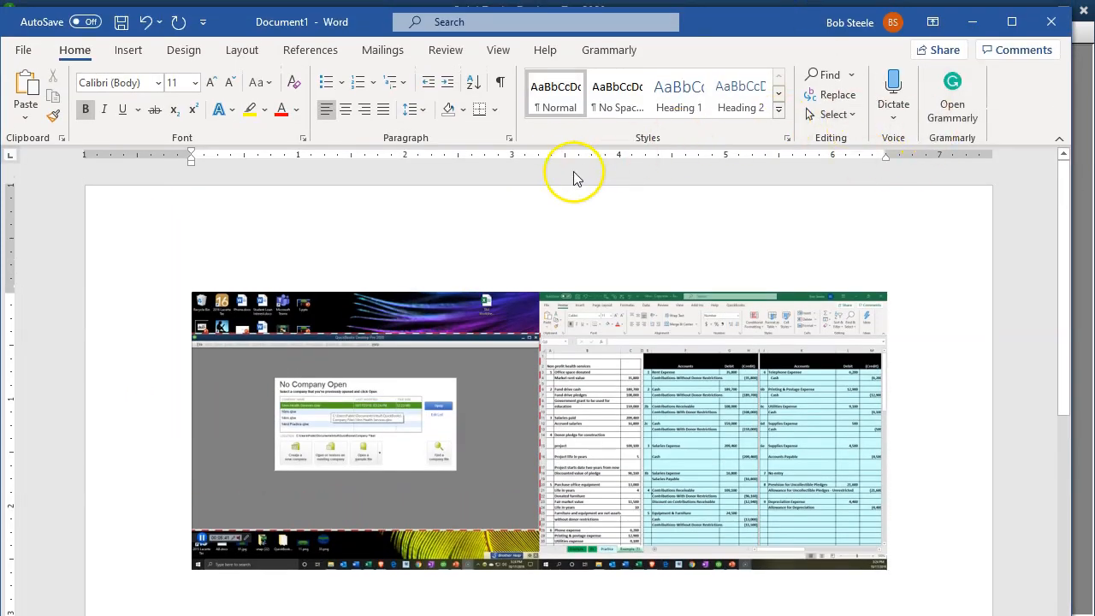
click(465, 343)
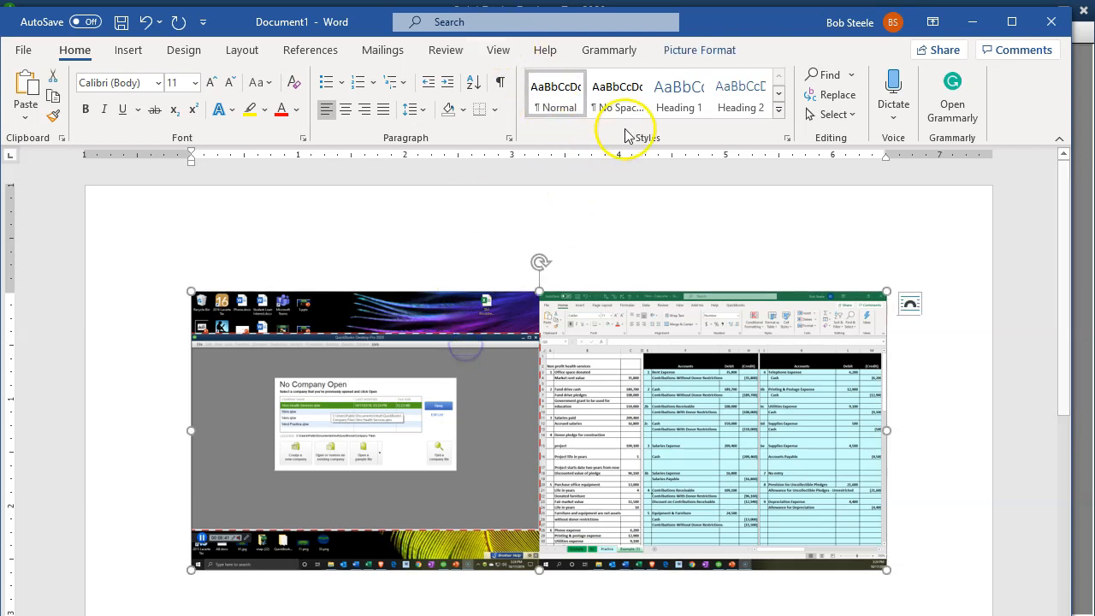
click(704, 53)
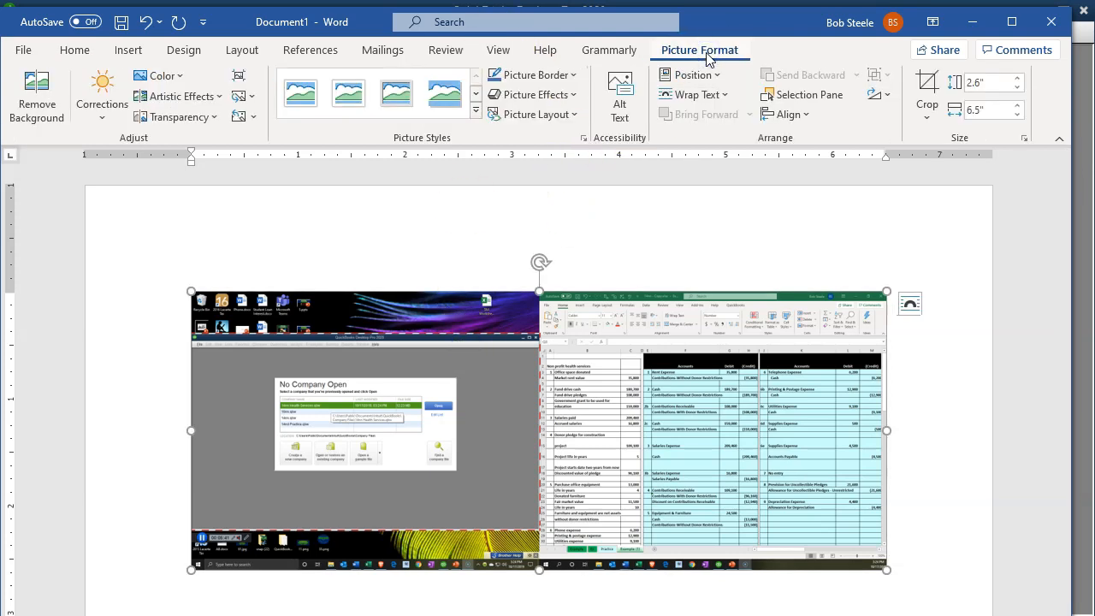
click(924, 83)
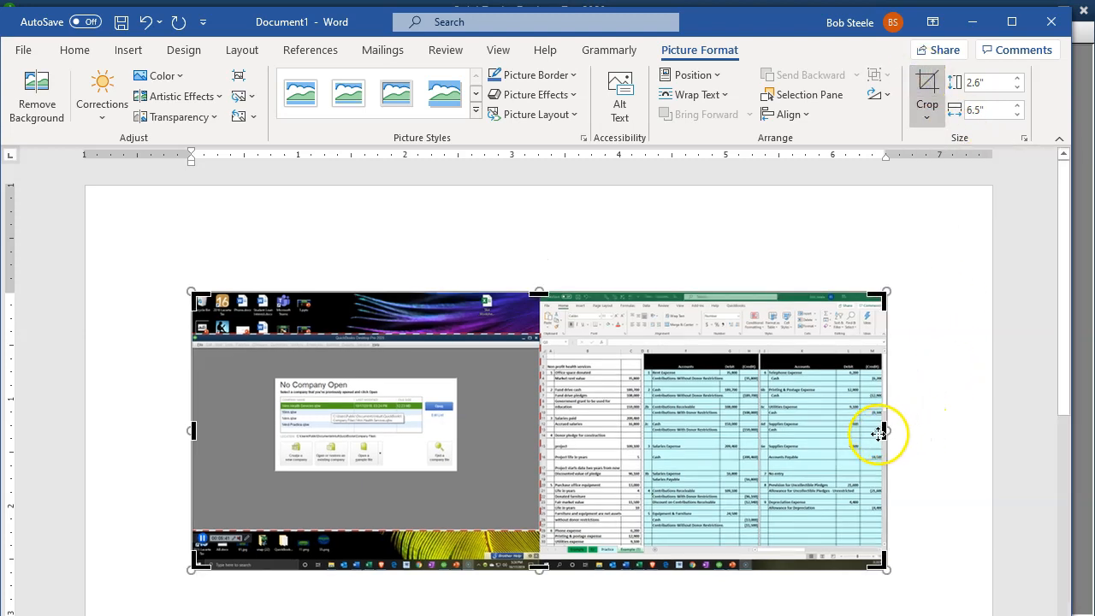
drag(880, 430, 410, 396)
drag(196, 435, 319, 430)
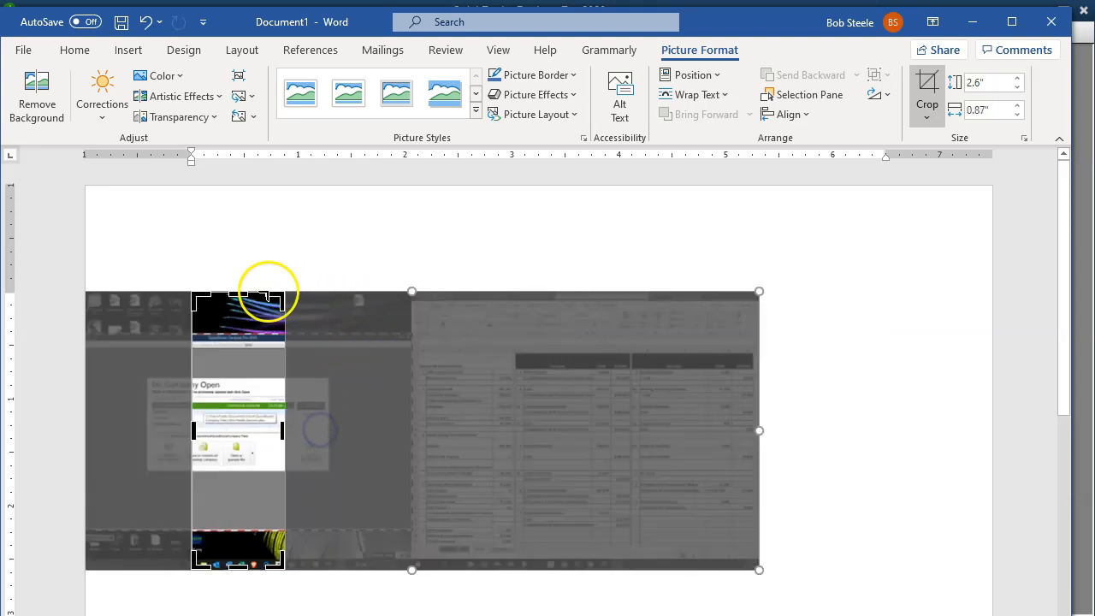
drag(239, 291, 226, 395)
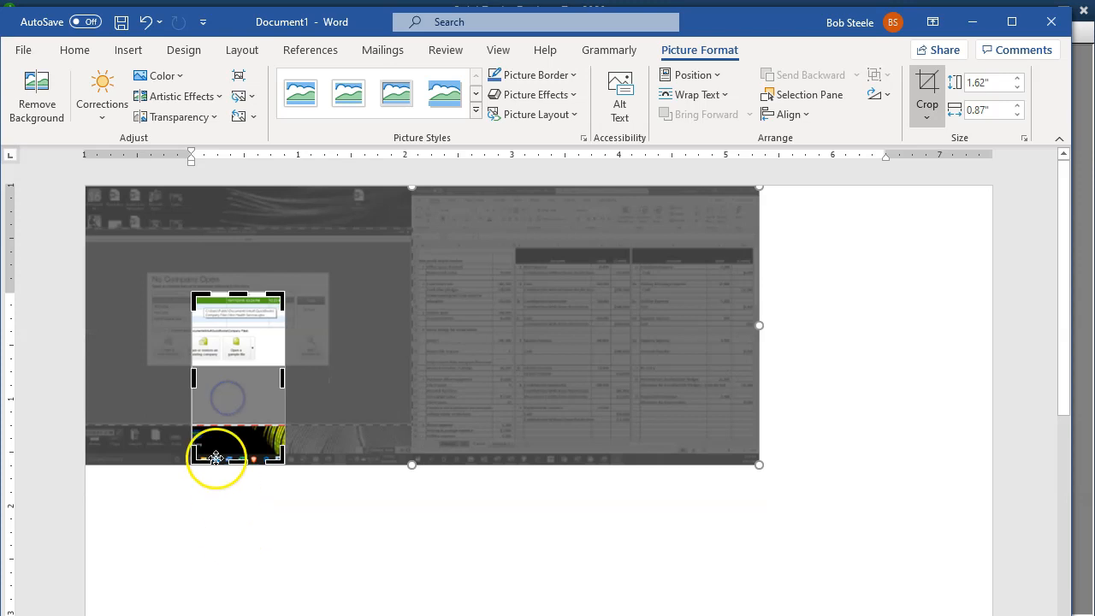
drag(230, 462, 743, 465)
click(271, 535)
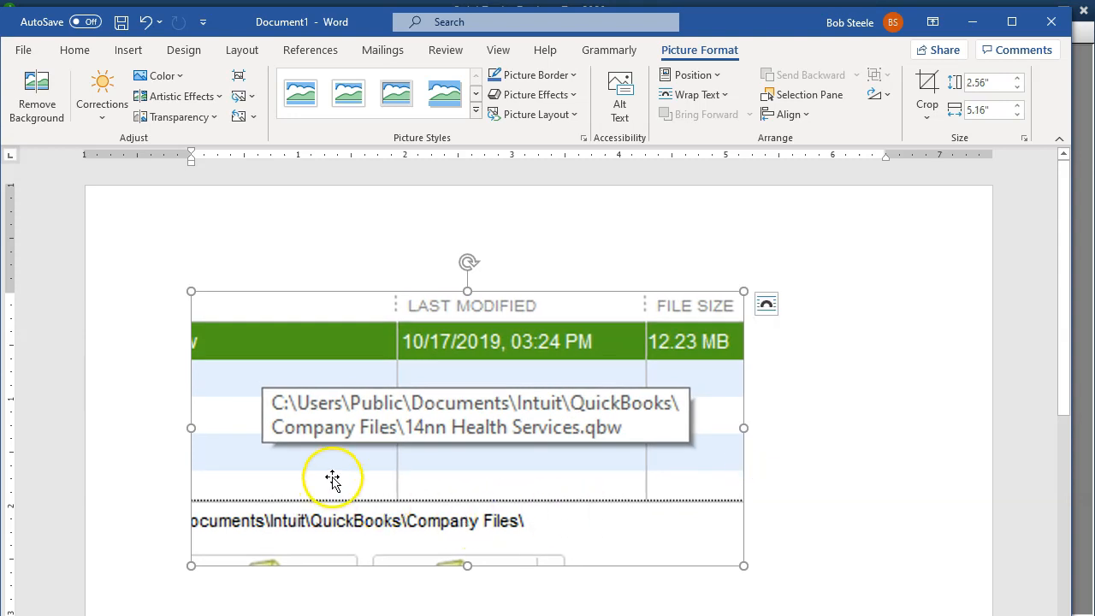